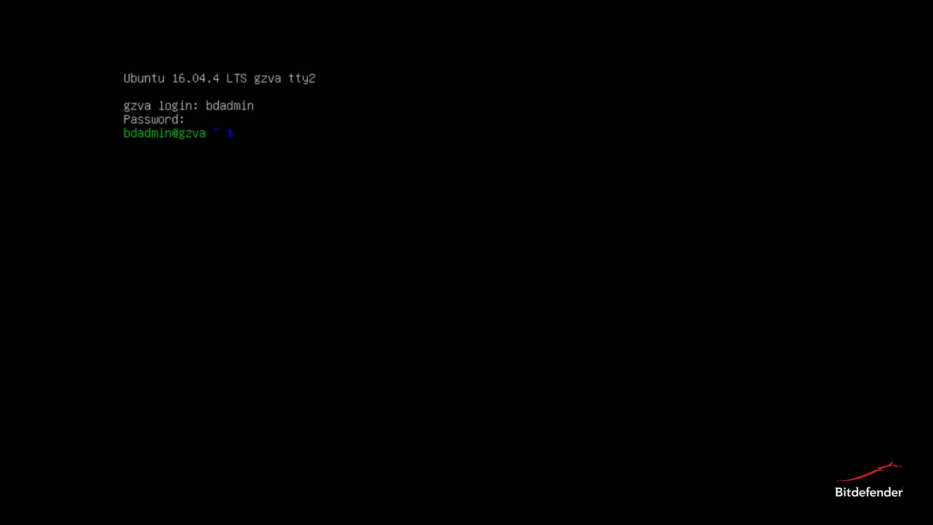
text(su)
text(do su)
Run sudo su and confirm the password to get a root shell as bdadmin
key(Return)
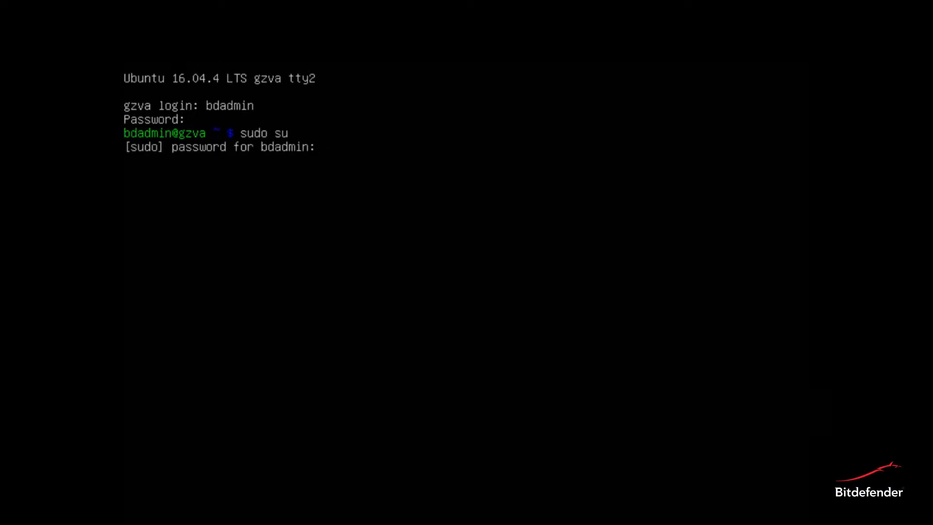
key(Return)
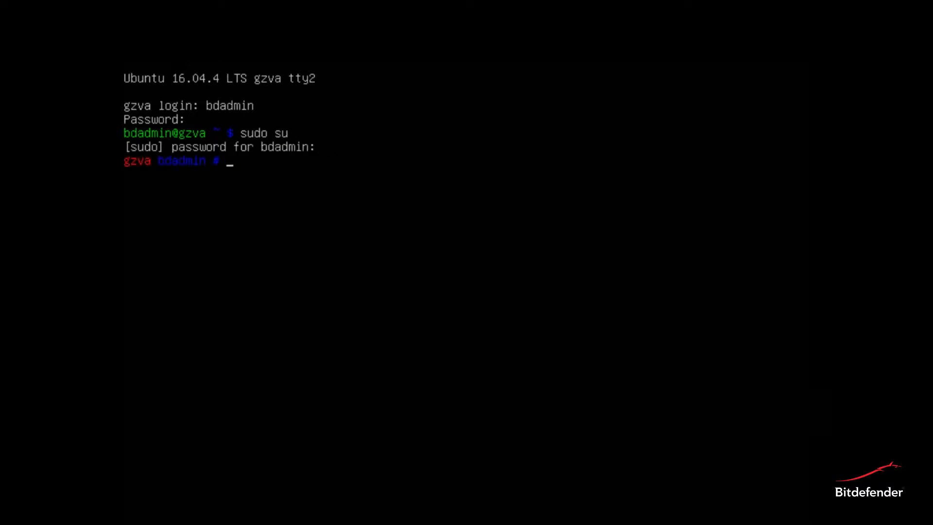
text(/op)
text(t/bitdefender/bin/pkg-up)
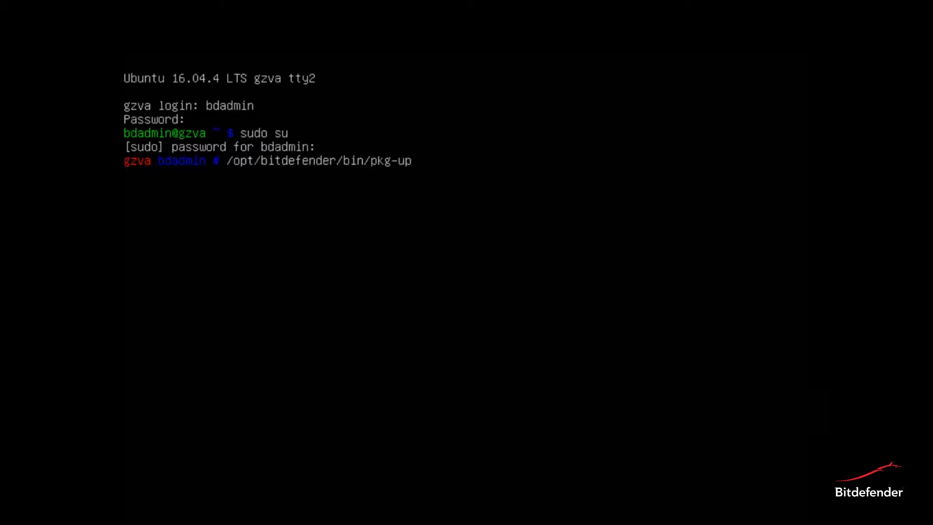
text(date check)
Run /opt/bitdefender/bin/pkg-update check as root
key(Return)
text(/opt/b)
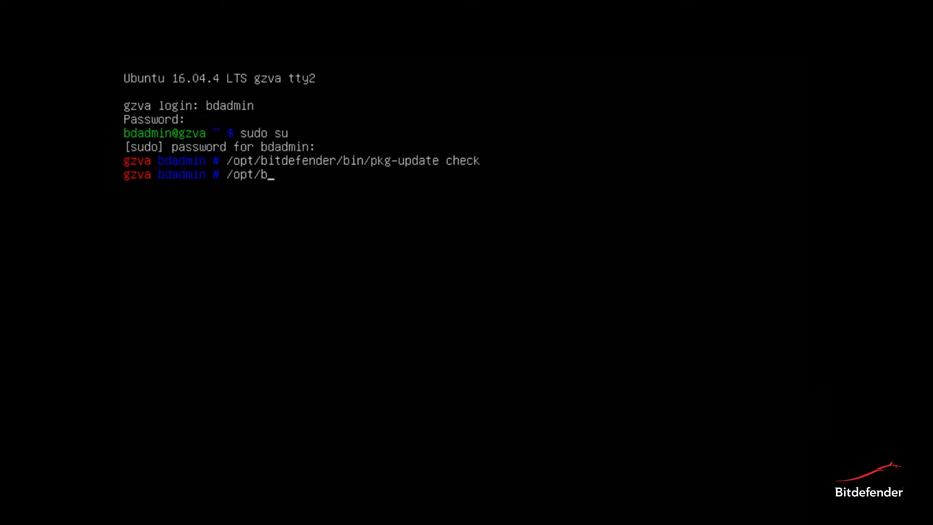
text(itdefender/bin/pkg-up)
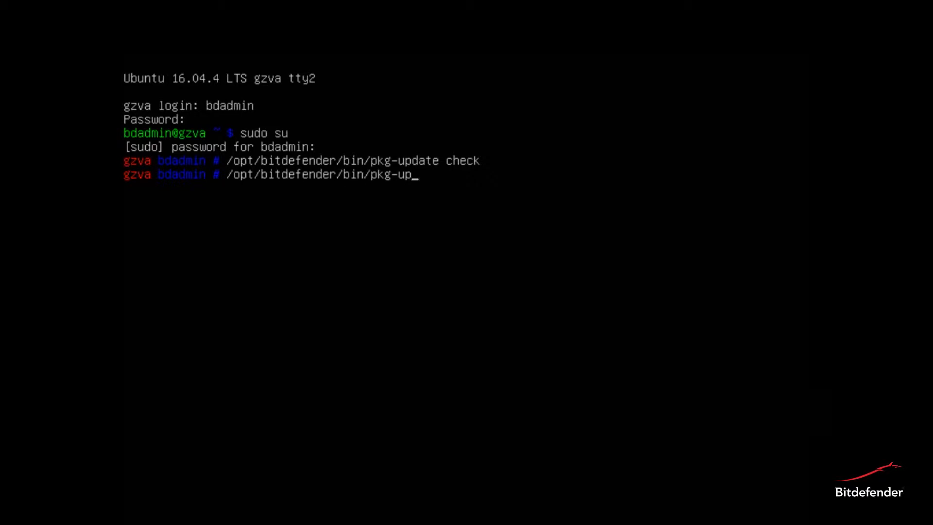
text(date report)
Run /opt/bitdefender/bin/pkg-update report and wait for its output
key(Return)
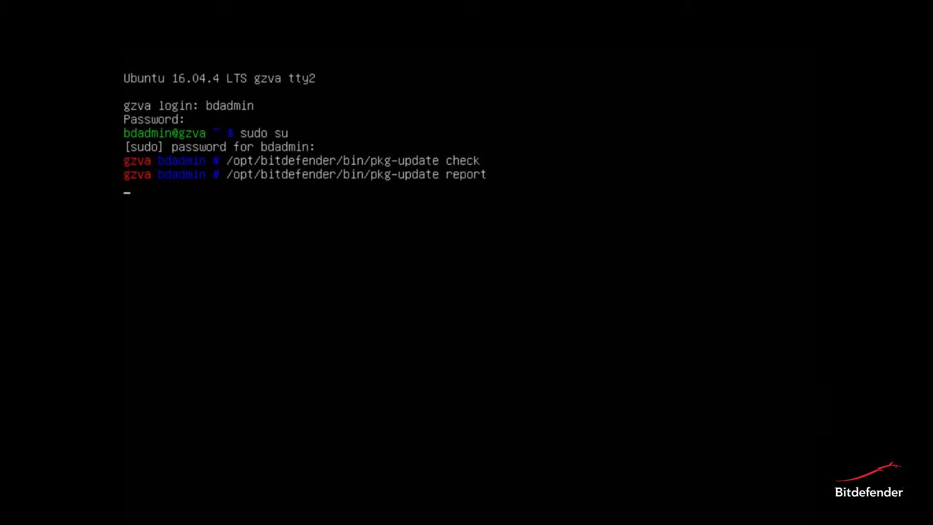